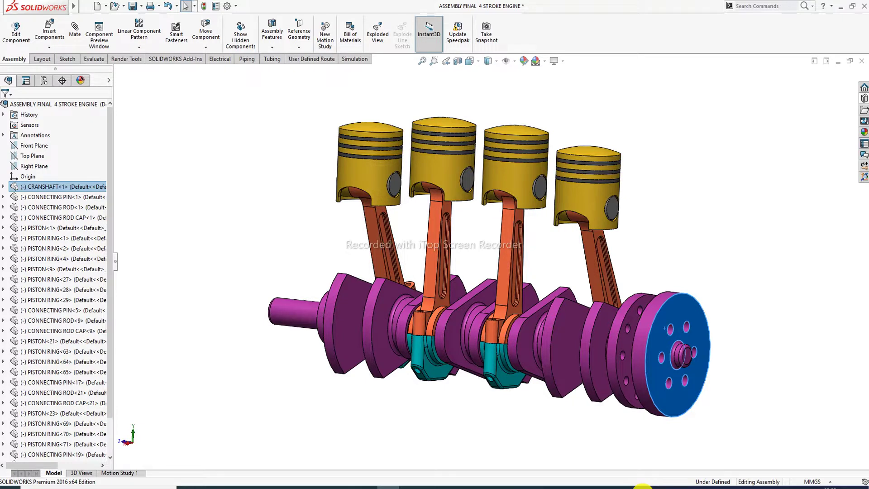
Step: Drag the flywheel to rotate the crankshaft and check the rods follow
{"action": "middle_click_drag", "start_coordinate": [583, 270], "coordinate": [557, 269]}
{"action": "left_click", "coordinate": [616, 309]}
{"action": "left_click_drag", "start_coordinate": [616, 309], "coordinate": [605, 341]}
{"action": "key", "text": "Escape"}
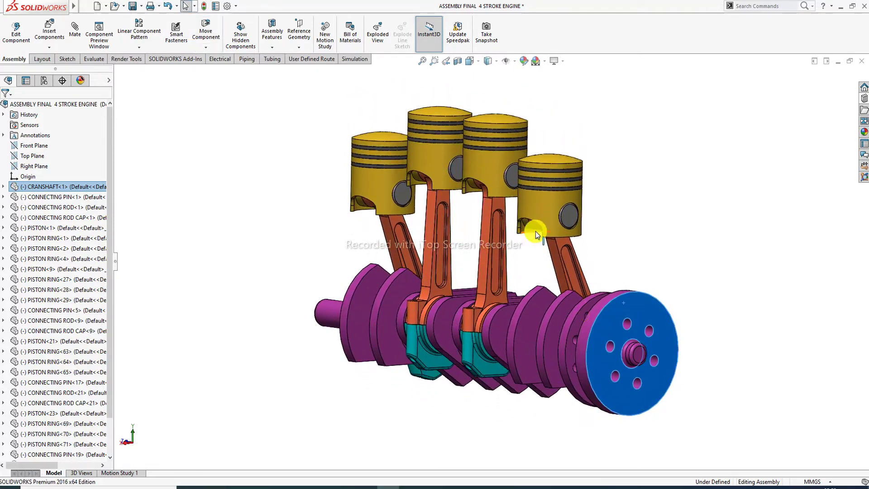
Step: From a side angle, keep turning the crankshaft by its flywheel and watch the pistons move
{"action": "middle_click_drag", "start_coordinate": [536, 232], "coordinate": [574, 219]}
{"action": "left_click_drag", "start_coordinate": [704, 311], "coordinate": [699, 264]}
{"action": "middle_click_drag", "start_coordinate": [494, 237], "coordinate": [629, 315]}
{"action": "left_click_drag", "start_coordinate": [630, 315], "coordinate": [679, 270]}
{"action": "key", "text": "Escape"}
Step: Deselect the flywheel, then view the engine from the Ctrl+4 side view, orbited and zoomed
{"action": "left_click", "coordinate": [602, 132]}
{"action": "middle_click_drag", "start_coordinate": [554, 183], "coordinate": [605, 155]}
{"action": "key", "text": "ctrl+4"}
{"action": "middle_click_drag", "start_coordinate": [532, 115], "coordinate": [557, 206]}
{"action": "scroll", "coordinate": [509, 184], "scroll_direction": "down", "scroll_amount": 2}
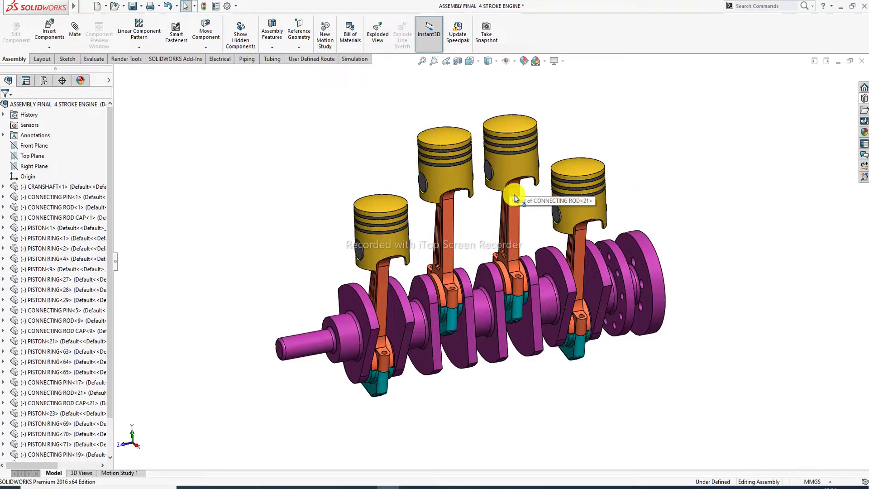
Step: Create Motion Study 2 and expand its MotionManager timeline below the engine
{"action": "left_click", "coordinate": [326, 41]}
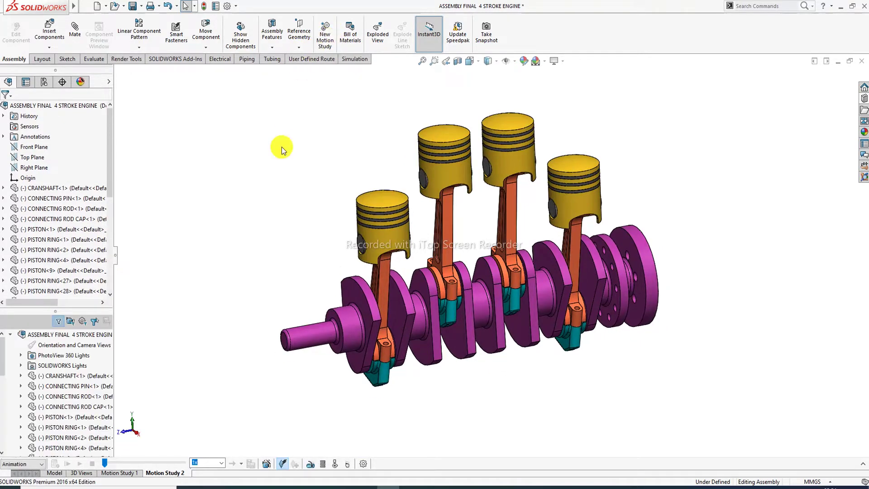
{"action": "left_click", "coordinate": [862, 467]}
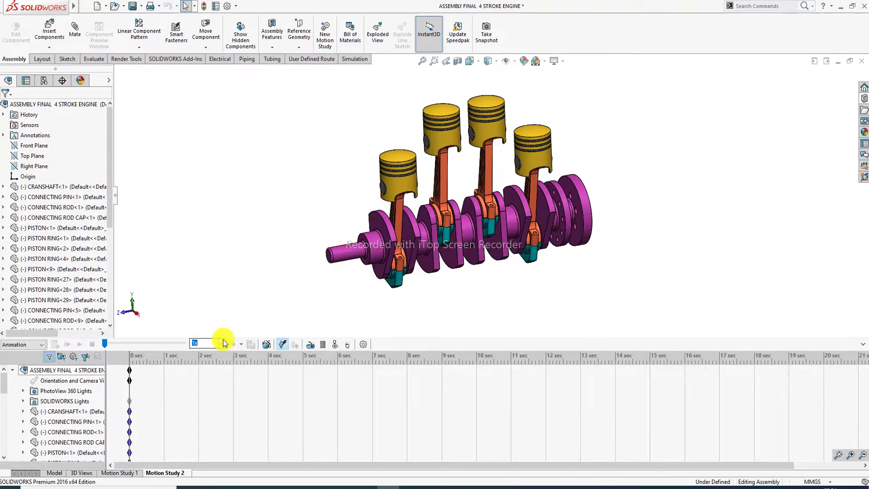
Step: Add RotaryMotor1 on the crankshaft end face with a constant speed of 20 RPM
{"action": "left_click", "coordinate": [311, 345]}
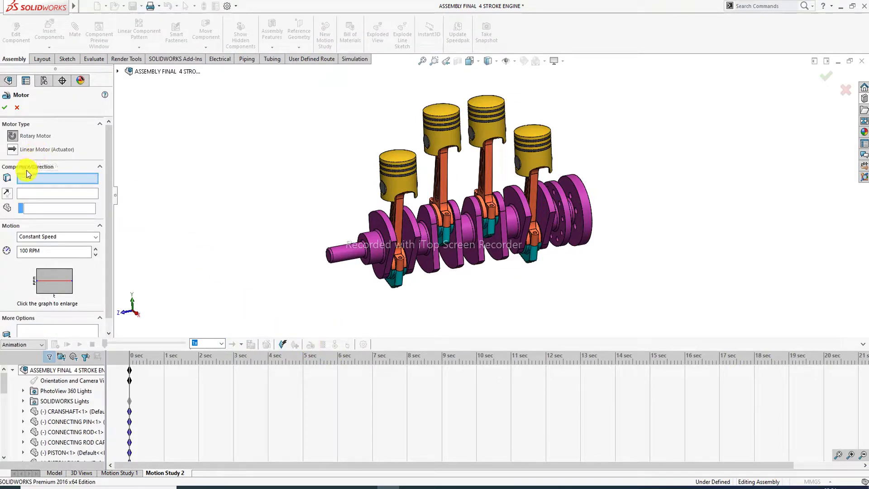
{"action": "left_click", "coordinate": [374, 247]}
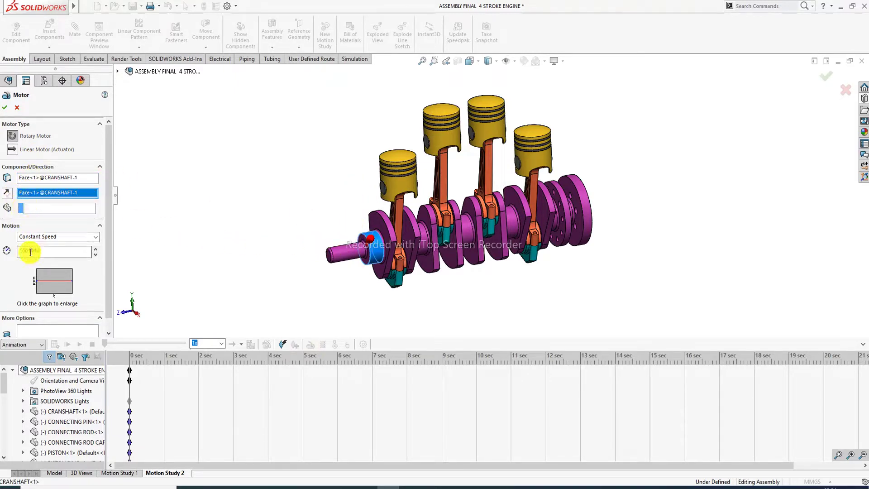
{"action": "left_click_drag", "start_coordinate": [44, 253], "coordinate": [9, 253]}
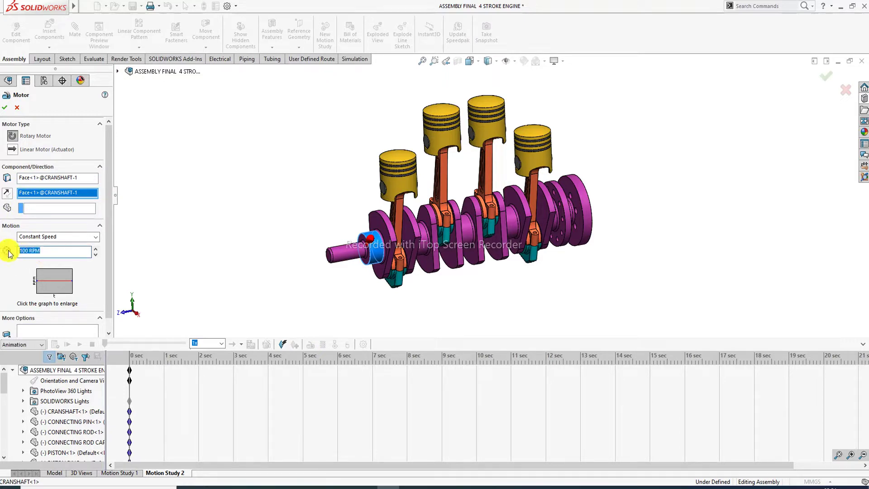
{"action": "type", "text": "20"}
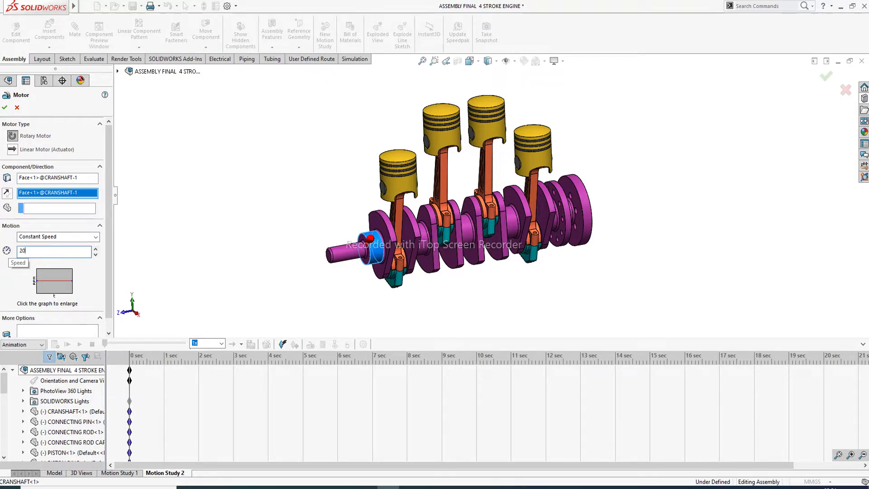
{"action": "key", "text": "Return"}
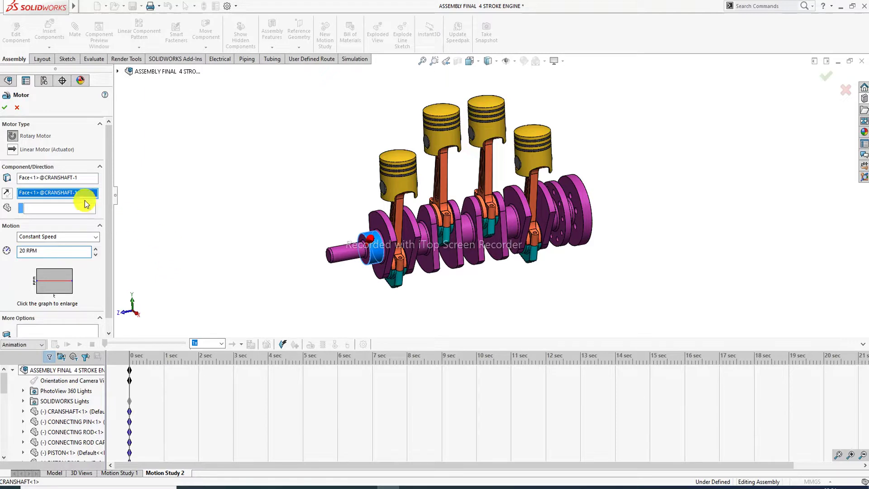
{"action": "left_click", "coordinate": [50, 284]}
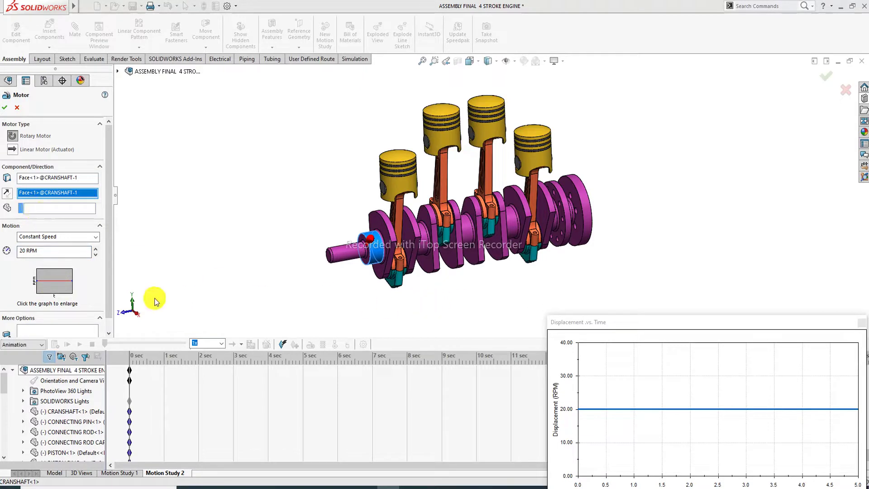
{"action": "left_click", "coordinate": [65, 284]}
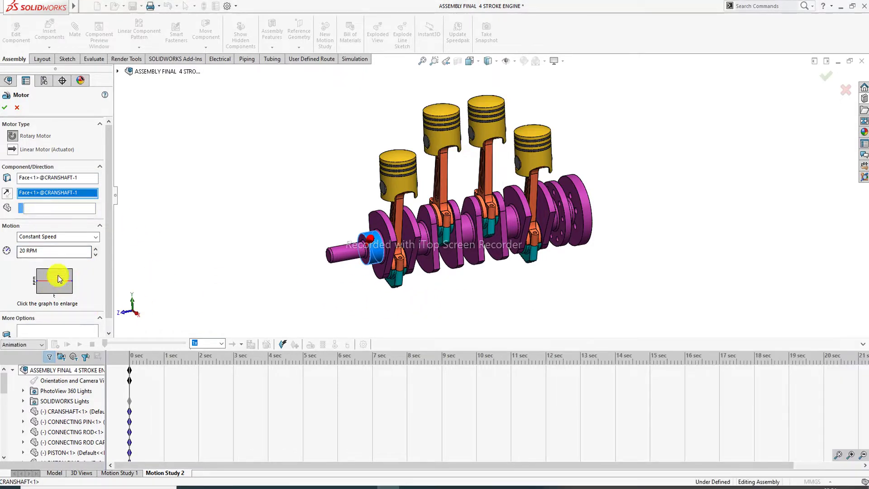
{"action": "left_click", "coordinate": [5, 107]}
Step: Drag the study's end key out to 10 seconds and play the engine animation
{"action": "left_click_drag", "start_coordinate": [303, 370], "coordinate": [477, 370]}
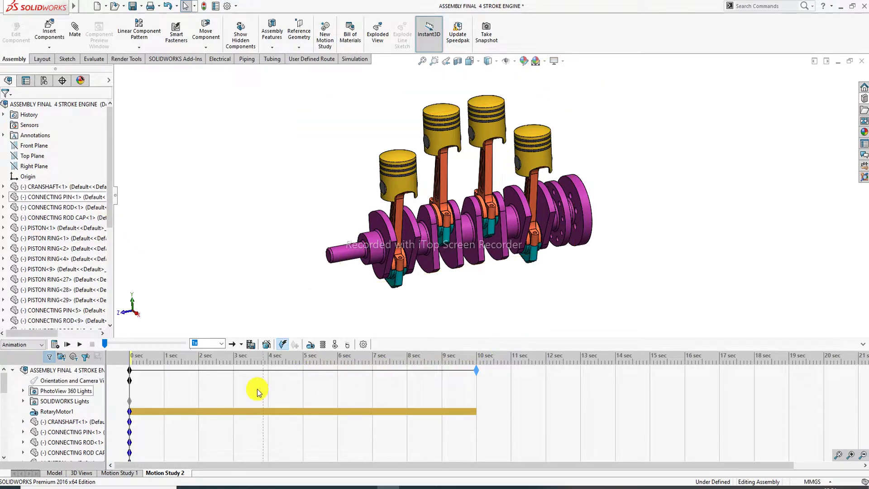
{"action": "left_click", "coordinate": [81, 345]}
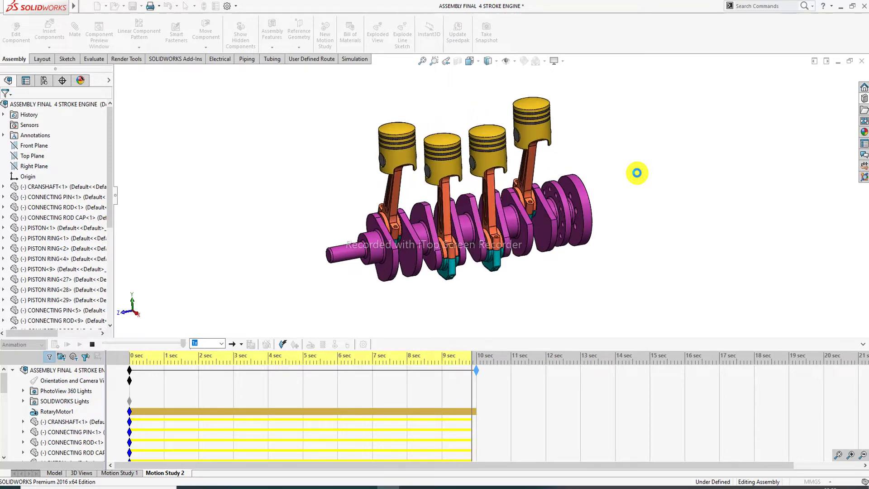
Step: Collapse the timeline, tilt and zoom the engine view, and play the animation
{"action": "left_click", "coordinate": [861, 345]}
{"action": "middle_click_drag", "start_coordinate": [715, 226], "coordinate": [660, 252]}
{"action": "scroll", "coordinate": [503, 262], "scroll_direction": "down", "scroll_amount": 2}
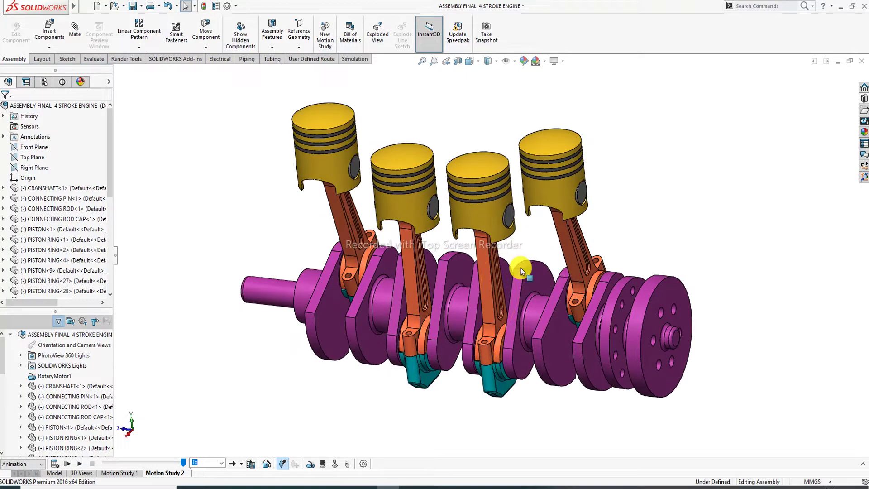
{"action": "middle_click_drag", "start_coordinate": [560, 277], "coordinate": [553, 280]}
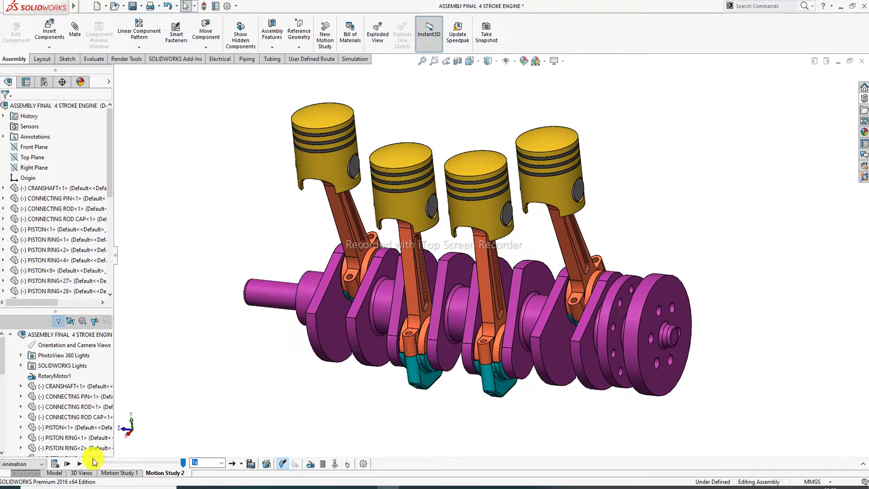
{"action": "left_click", "coordinate": [82, 465]}
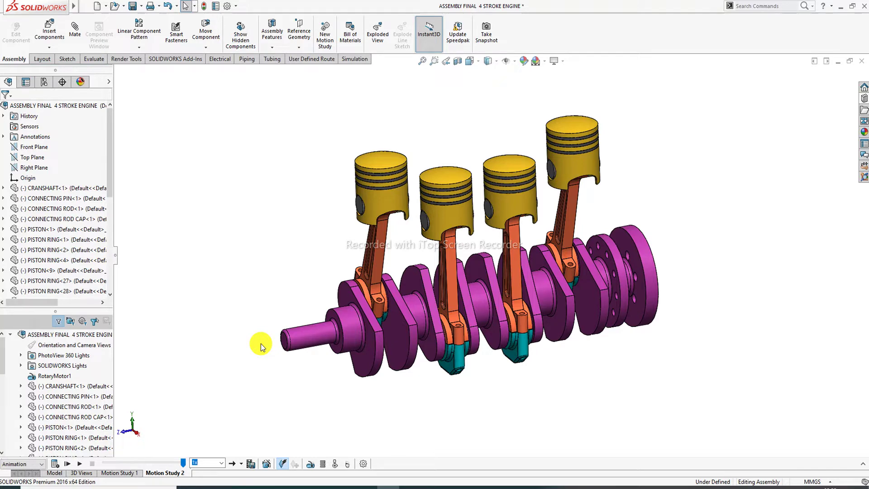
Step: Replay the motion study from a new angle, ending on an end-on flywheel view
{"action": "middle_click_drag", "start_coordinate": [460, 301], "coordinate": [414, 284]}
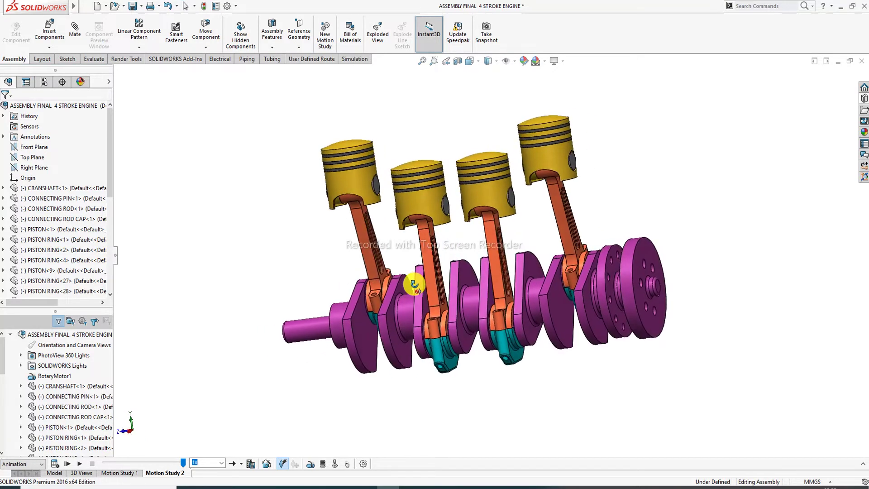
{"action": "left_click", "coordinate": [79, 463]}
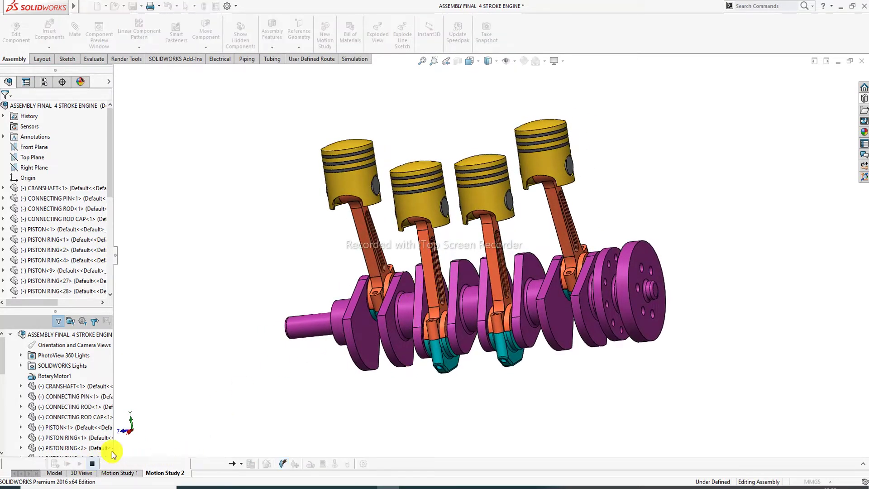
{"action": "middle_click_drag", "start_coordinate": [695, 235], "coordinate": [712, 295]}
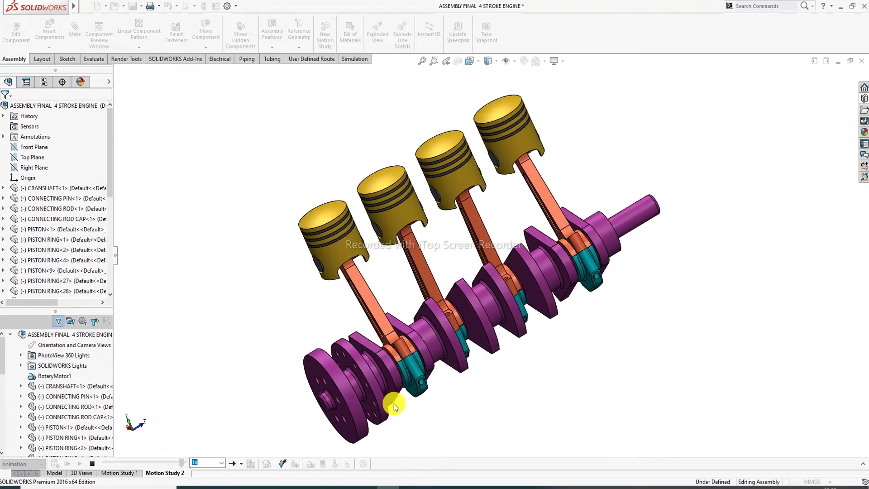
{"action": "middle_click_drag", "start_coordinate": [387, 403], "coordinate": [478, 311]}
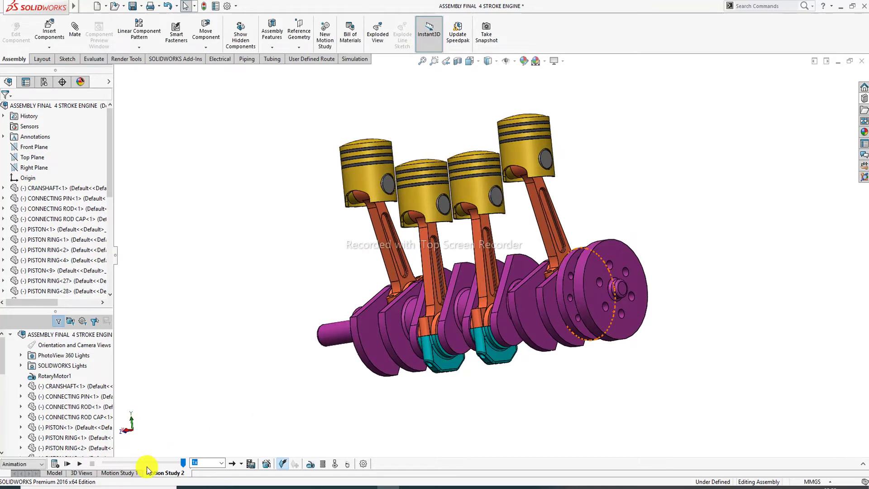
{"action": "left_click", "coordinate": [79, 464]}
{"action": "middle_click_drag", "start_coordinate": [263, 372], "coordinate": [588, 307]}
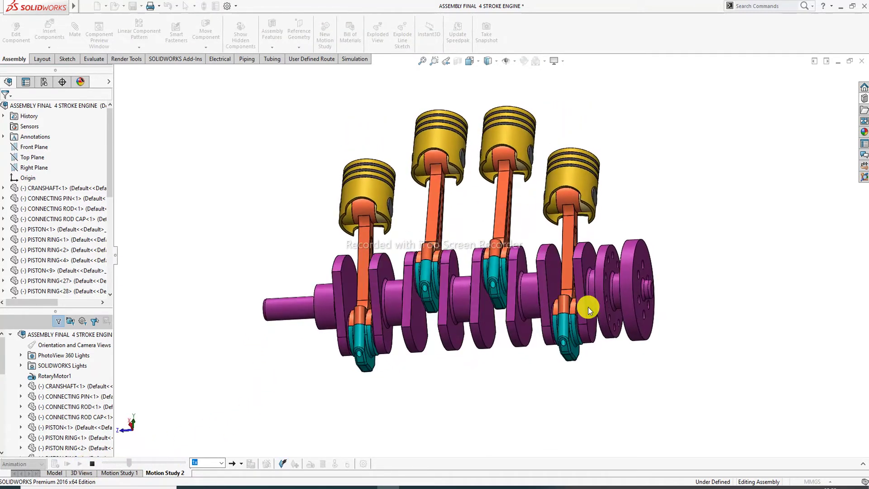
{"action": "middle_click_drag", "start_coordinate": [700, 278], "coordinate": [545, 328]}
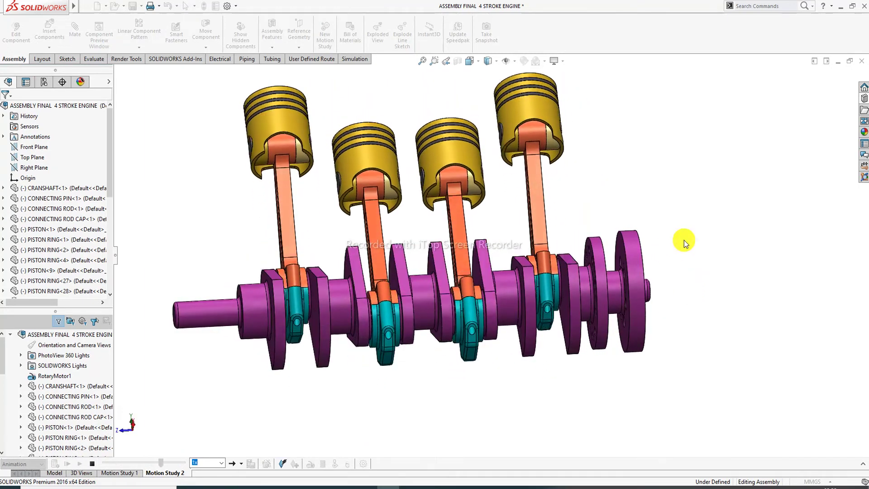
{"action": "middle_click_drag", "start_coordinate": [684, 240], "coordinate": [694, 285]}
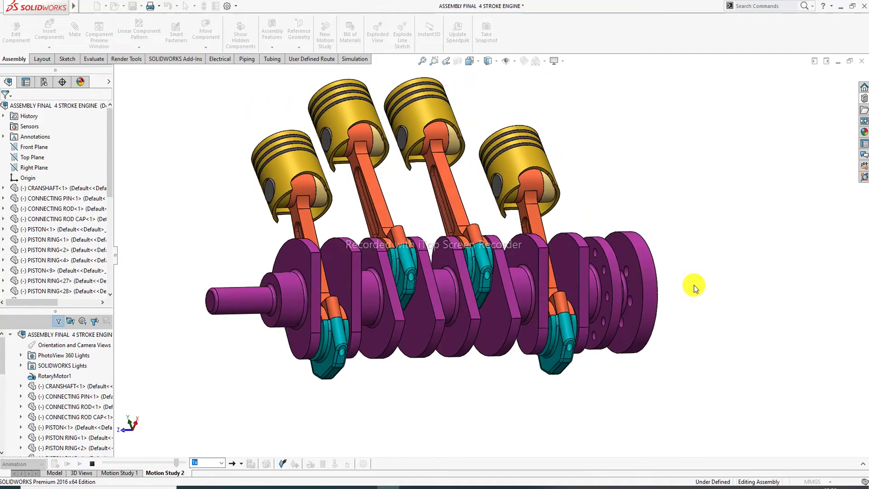
{"action": "middle_click_drag", "start_coordinate": [421, 113], "coordinate": [510, 170]}
{"action": "middle_click_drag", "start_coordinate": [628, 145], "coordinate": [619, 185]}
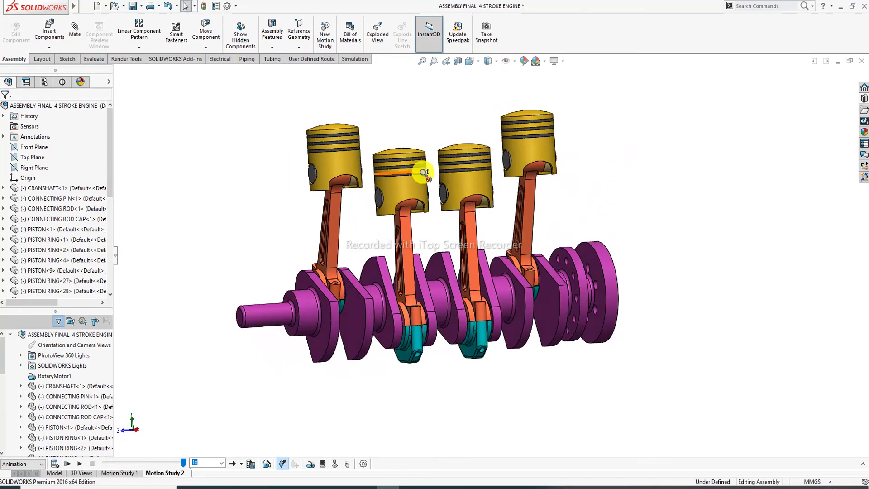
{"action": "scroll", "coordinate": [422, 171], "scroll_direction": "down", "scroll_amount": 2}
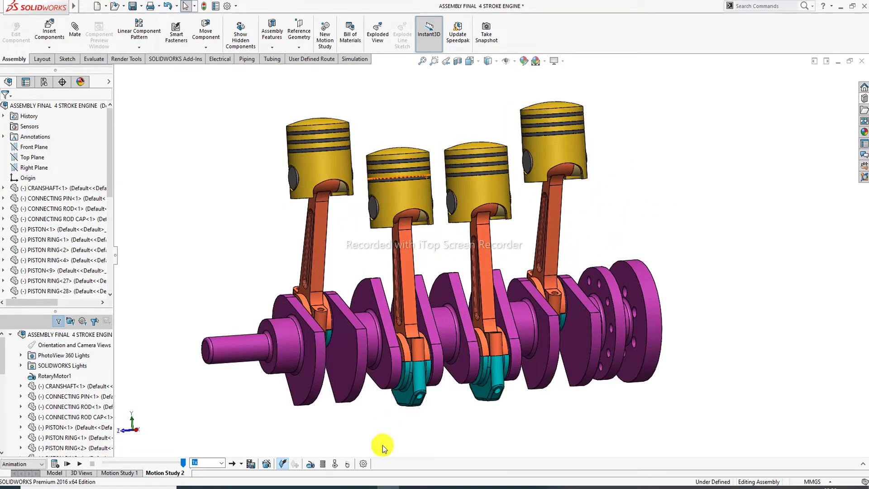
{"action": "left_click", "coordinate": [81, 464]}
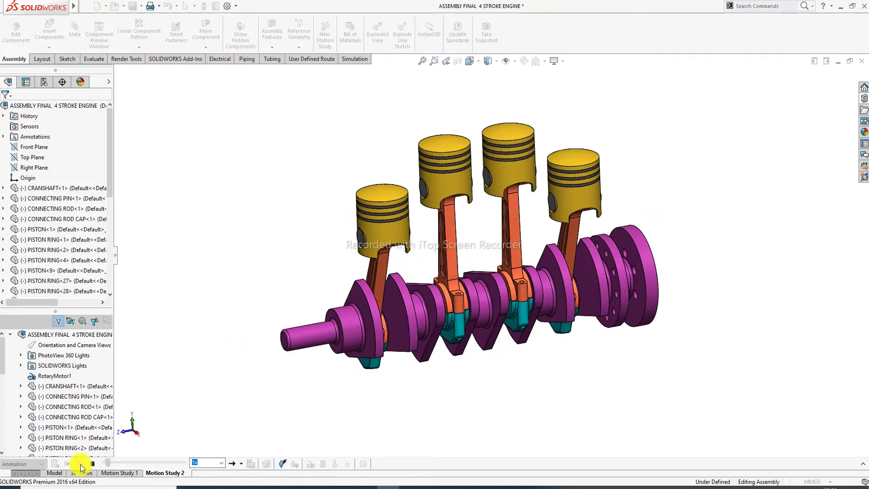
{"action": "scroll", "coordinate": [609, 240], "scroll_direction": "down", "scroll_amount": 2}
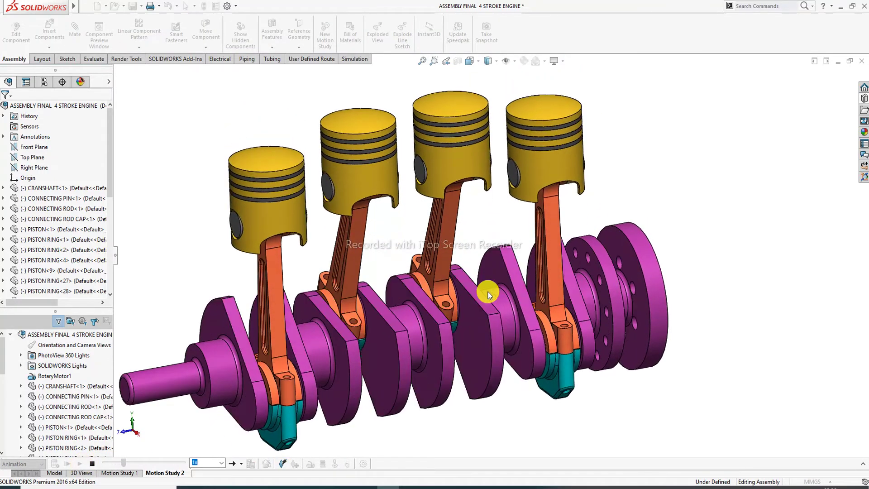
{"action": "scroll", "coordinate": [487, 291], "scroll_direction": "up", "scroll_amount": 2}
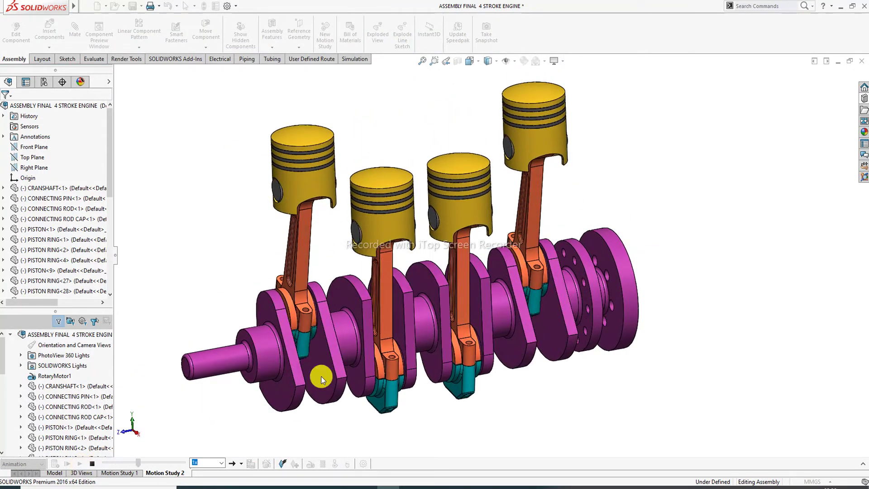
{"action": "scroll", "coordinate": [240, 368], "scroll_direction": "down", "scroll_amount": 2}
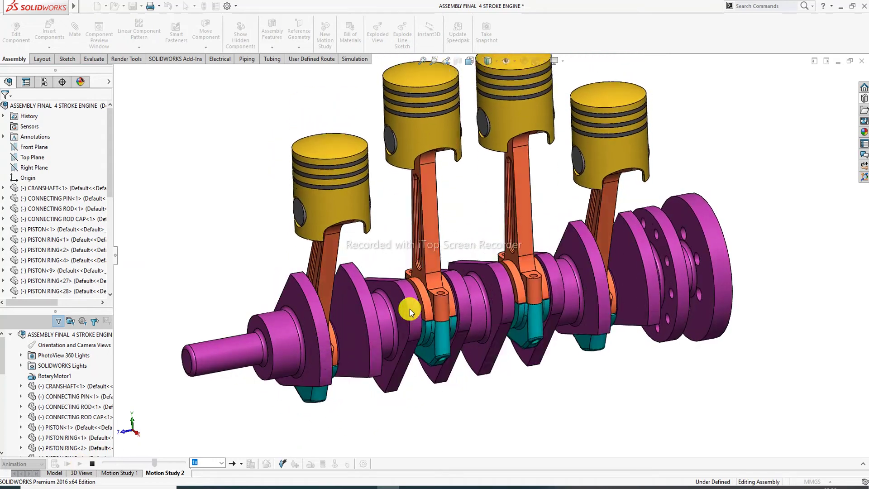
{"action": "scroll", "coordinate": [409, 308], "scroll_direction": "up", "scroll_amount": 2}
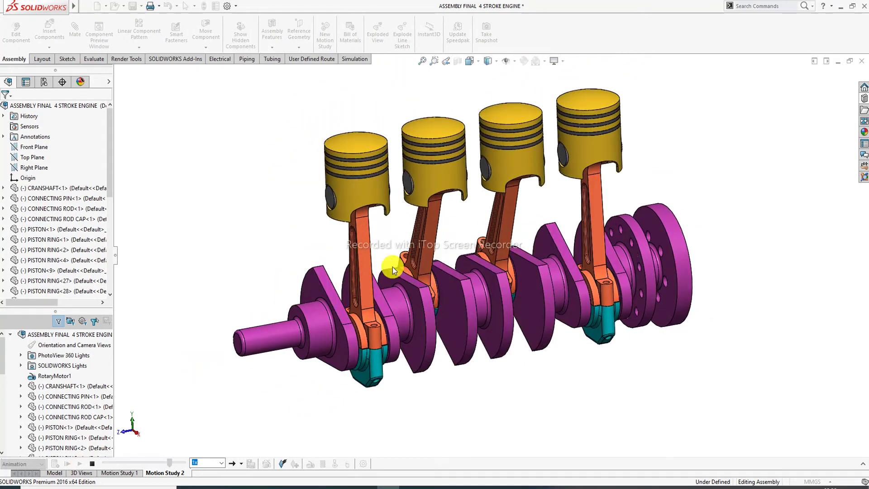